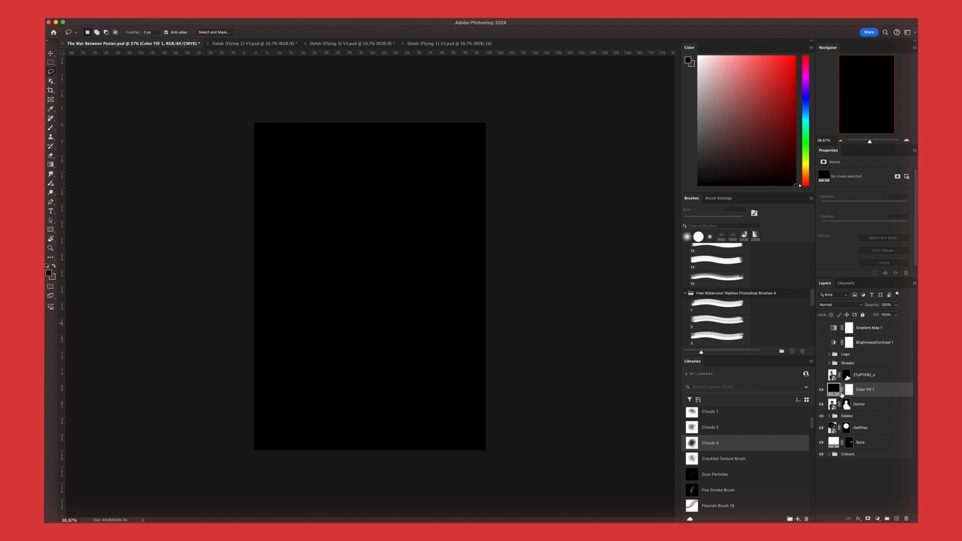
Clip the black Color Fill 1 layer to the Doctor layer below it
left_click(835, 397, "alt")
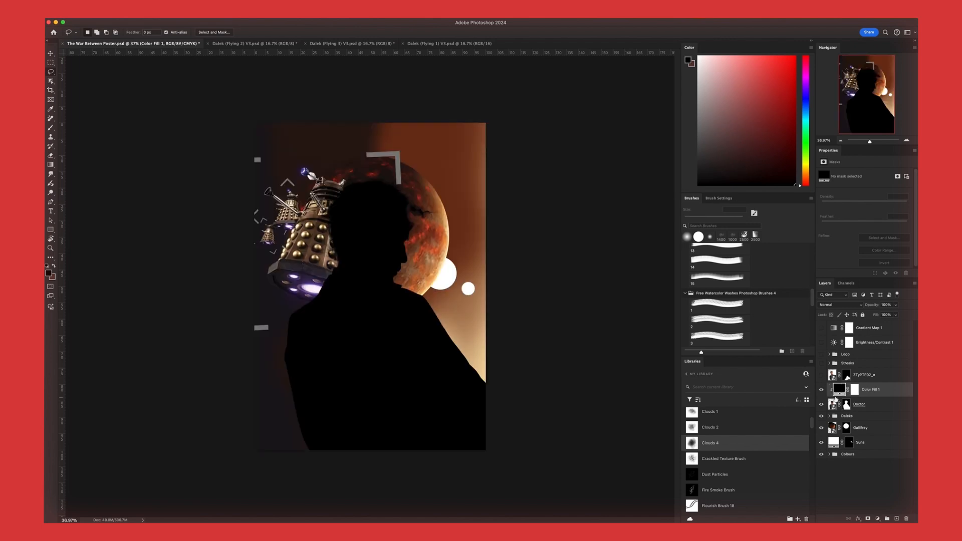
right_click(868, 396)
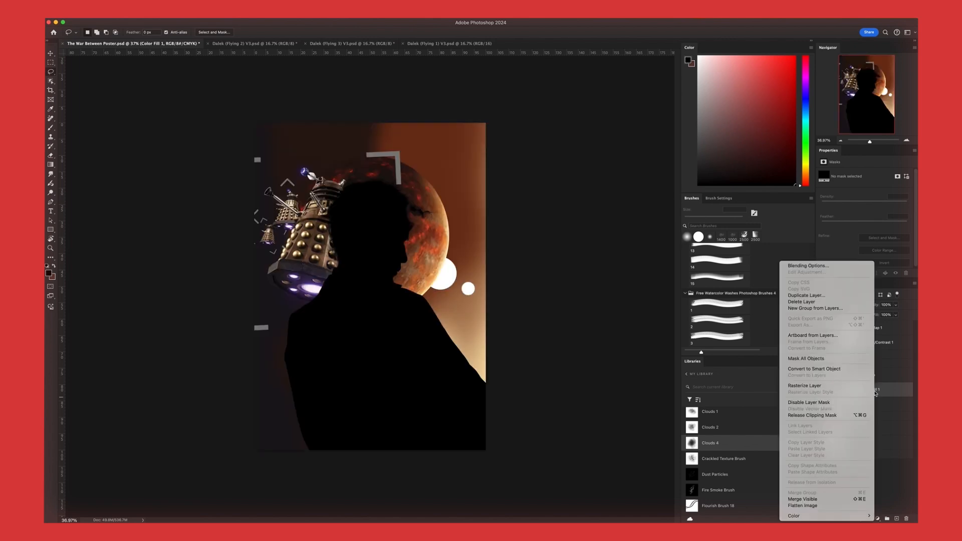
left_click(881, 407)
Change the Color Fill 1 colour to the pale cream sampled from the background glow beside the figure
double_click(842, 389)
scroll(498, 352, "up", 8)
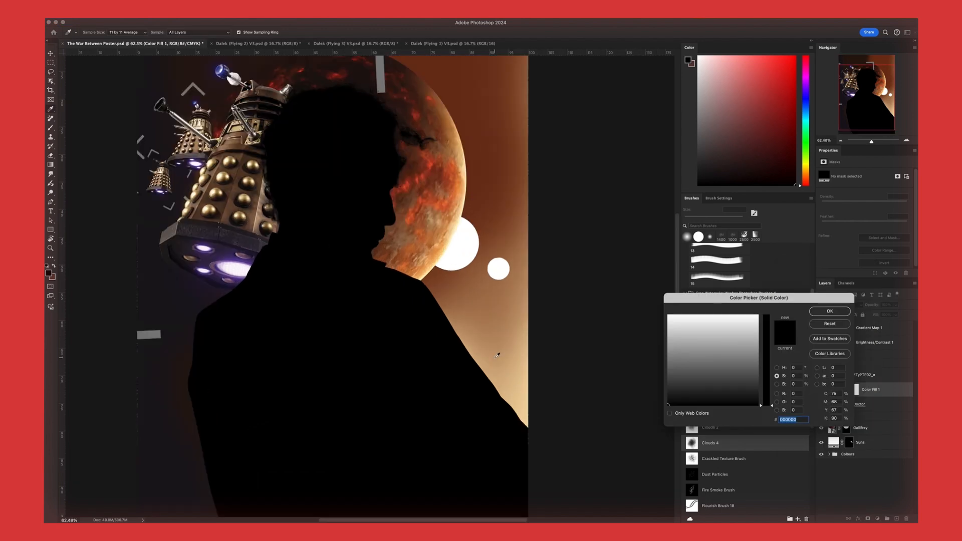
scroll(516, 360, "up", 5)
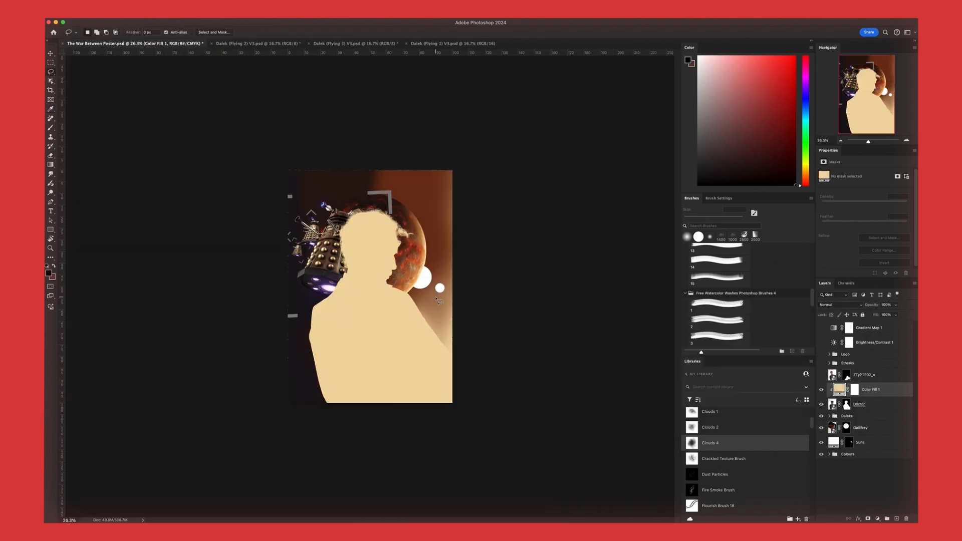
scroll(388, 272, "up", 5)
scroll(339, 264, "down", 3)
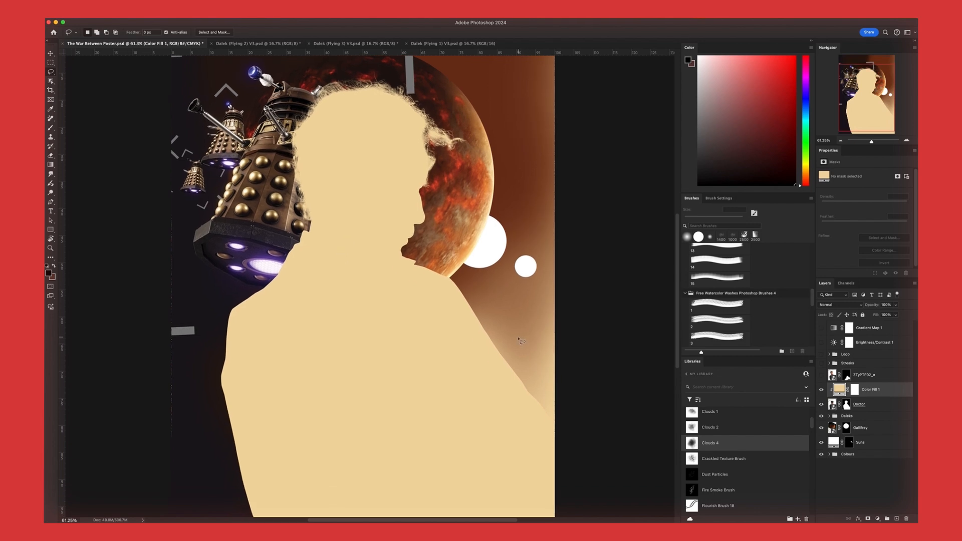
Invert the Color Fill 1 layer mask to hide the fill and ready the Brush tool with white at 500 px
left_click(855, 389)
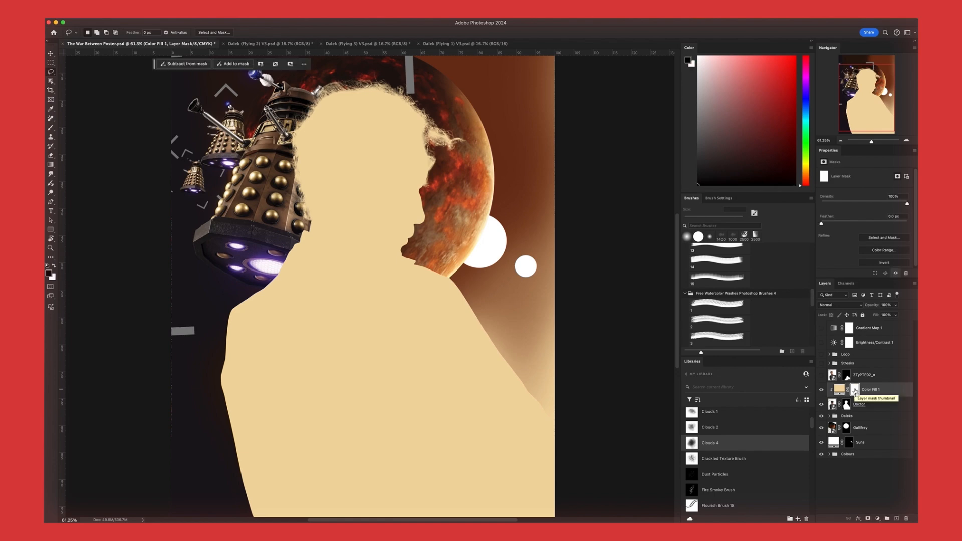
key("super+i")
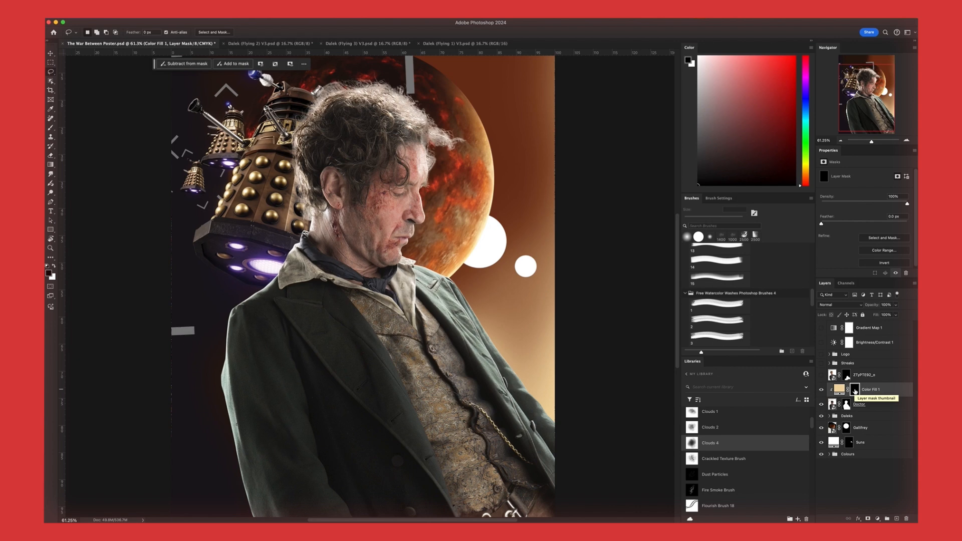
key("b")
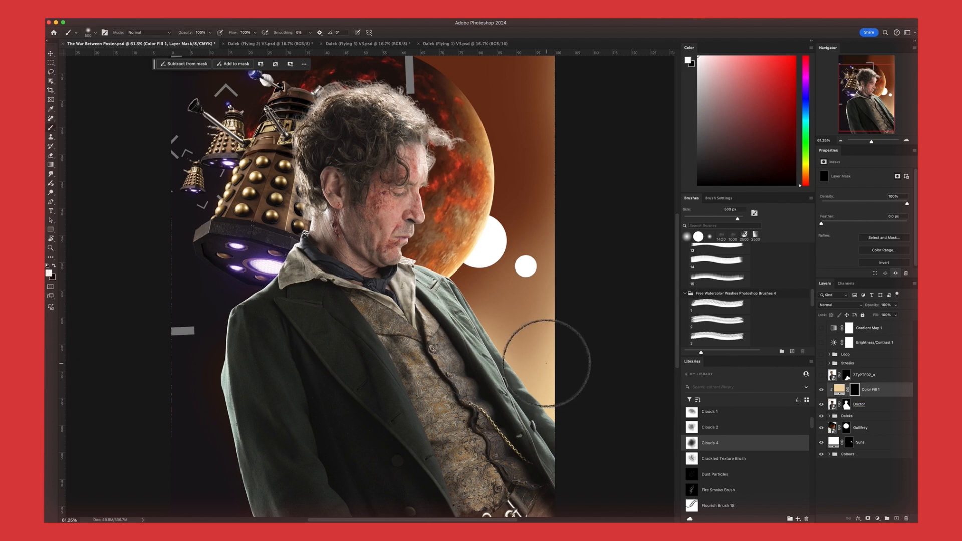
Try painting the cream fill from the jacket's outer edge up to the chin with the 500 px brush
mouse_move(555, 395)
left_mouse_down()
mouse_move(531, 401)
mouse_move(394, 248)
left_mouse_up()
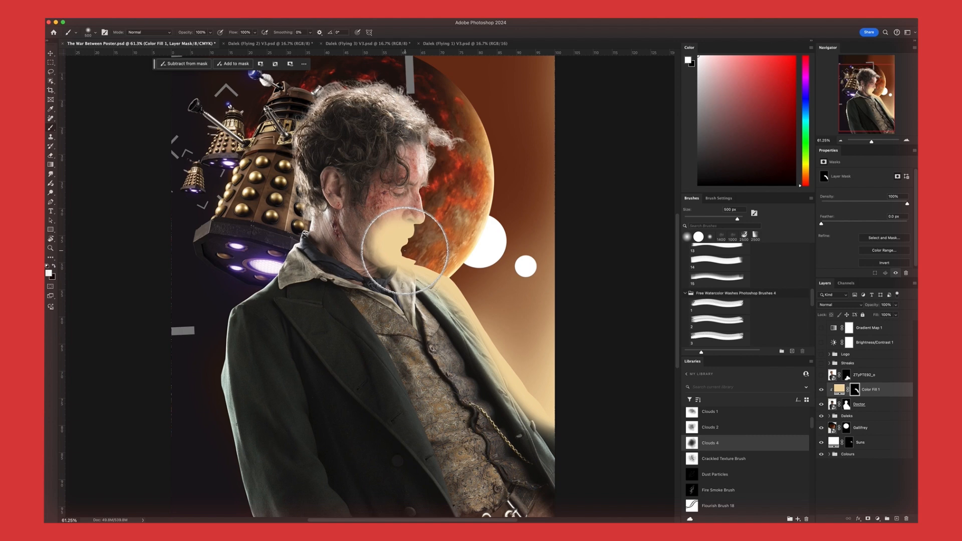
key("super+z")
Paint a thin cream rim light on the mask along the edges of the nose and lips with a 60 px brush
mouse_move(479, 347)
left_mouse_down()
mouse_move(341, 216)
mouse_move(368, 235)
mouse_move(395, 205)
mouse_move(451, 326)
mouse_move(505, 370)
left_mouse_up()
key("x")
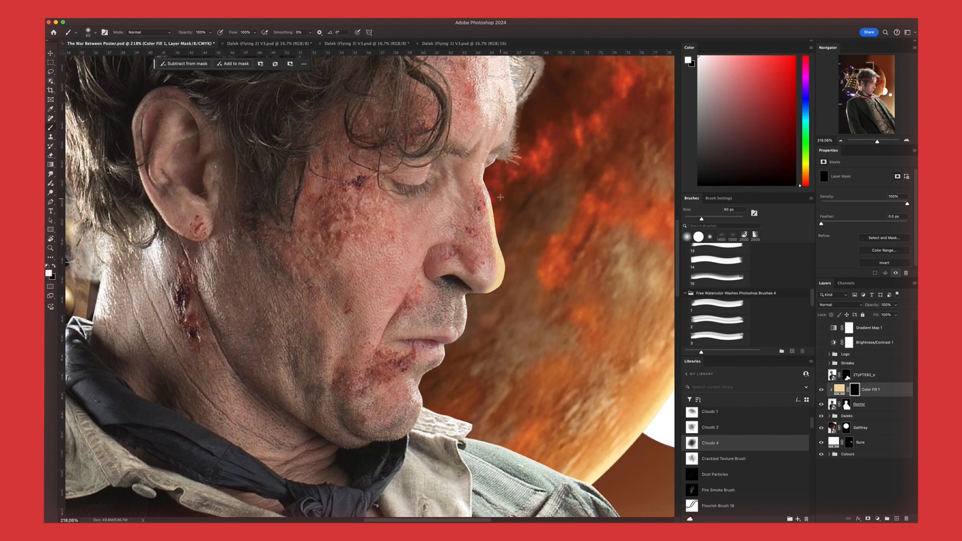
scroll(497, 186, "up", 3)
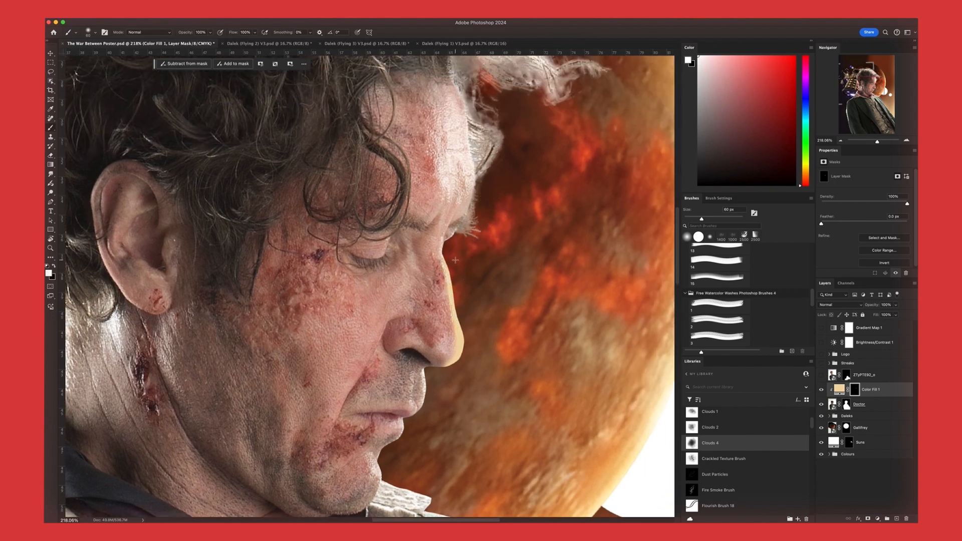
scroll(455, 247, "up", 5)
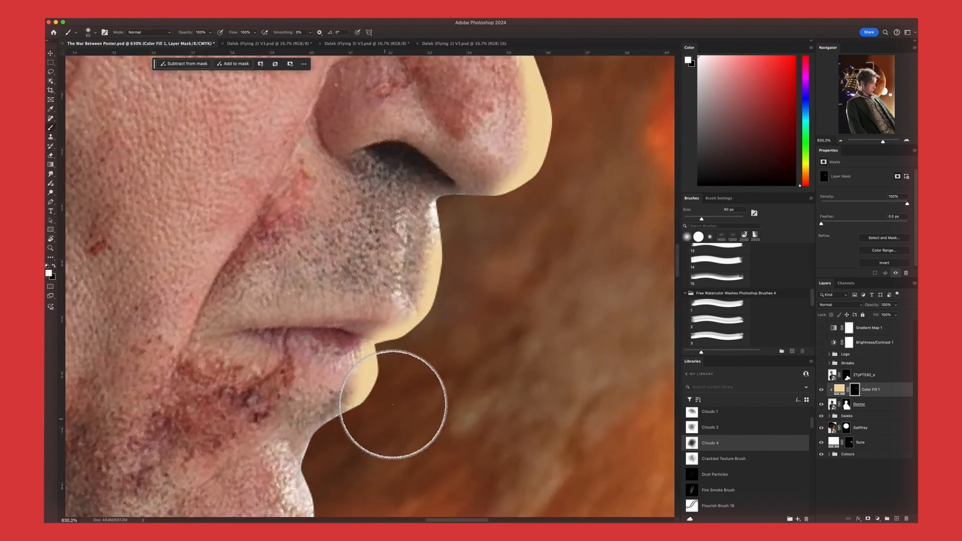
scroll(397, 404, "down", 2)
scroll(420, 367, "down", 5)
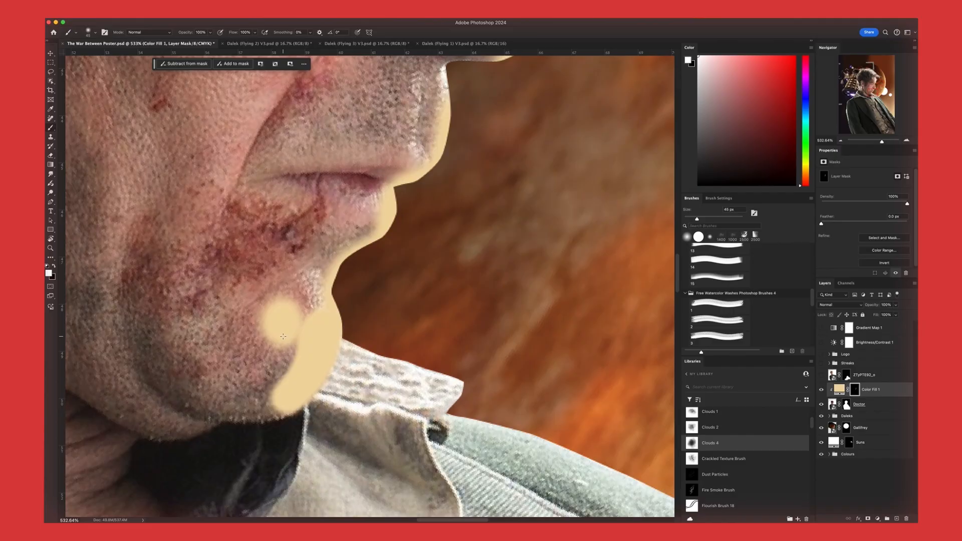
Paint the cream rim along the chin with a 45 px brush and trim its inner side with black
mouse_move(283, 345)
left_mouse_down()
mouse_move(278, 306)
mouse_move(301, 354)
left_mouse_up()
key("x")
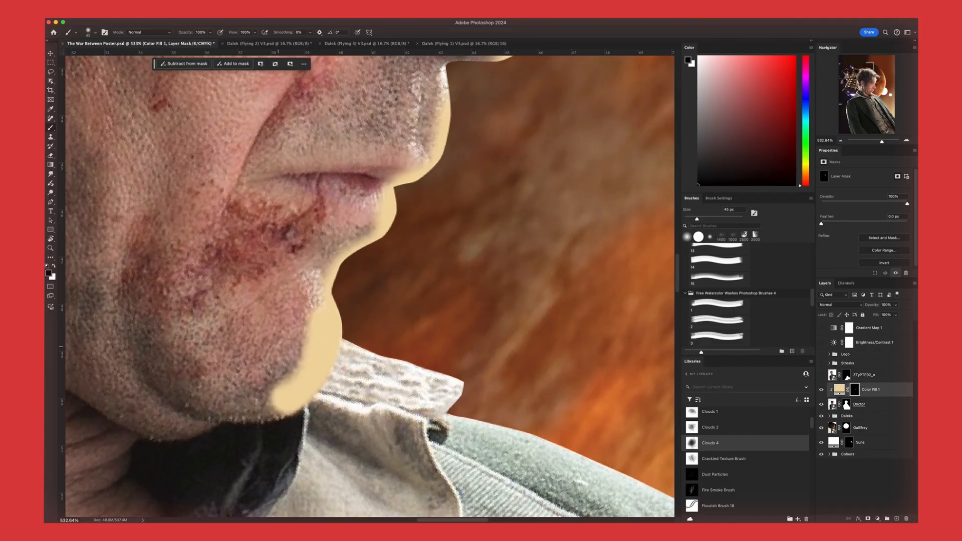
left_click_drag(300, 317, 284, 356)
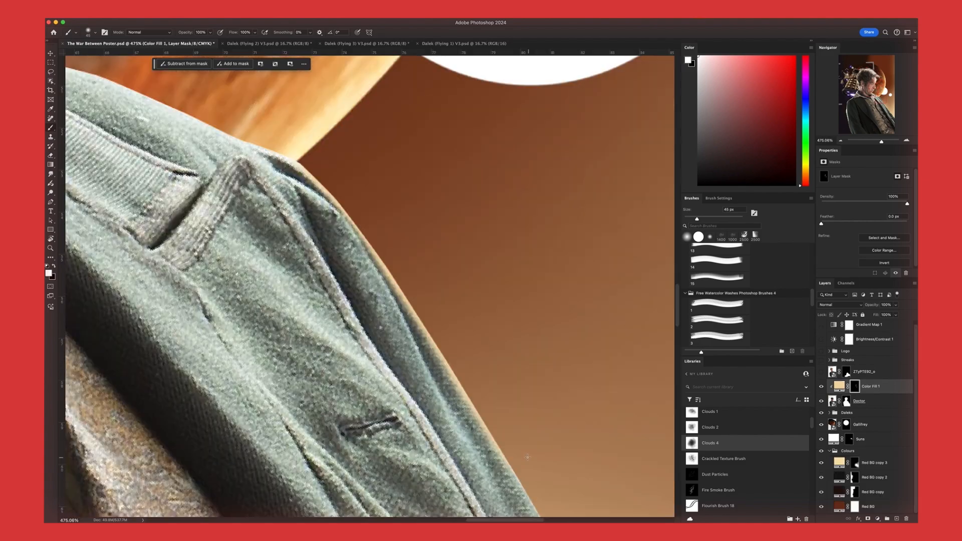
Paint the cream rim light in white down the jacket's sunlit outer edge with the 45 px brush
scroll(503, 416, "down", 5)
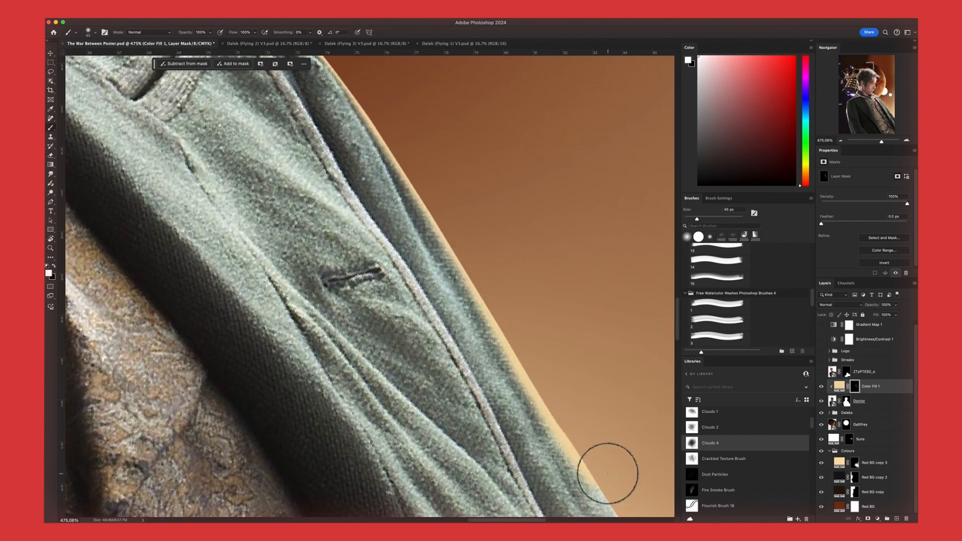
scroll(608, 464, "down", 3)
scroll(652, 508, "down", 5)
scroll(652, 508, "right", 4)
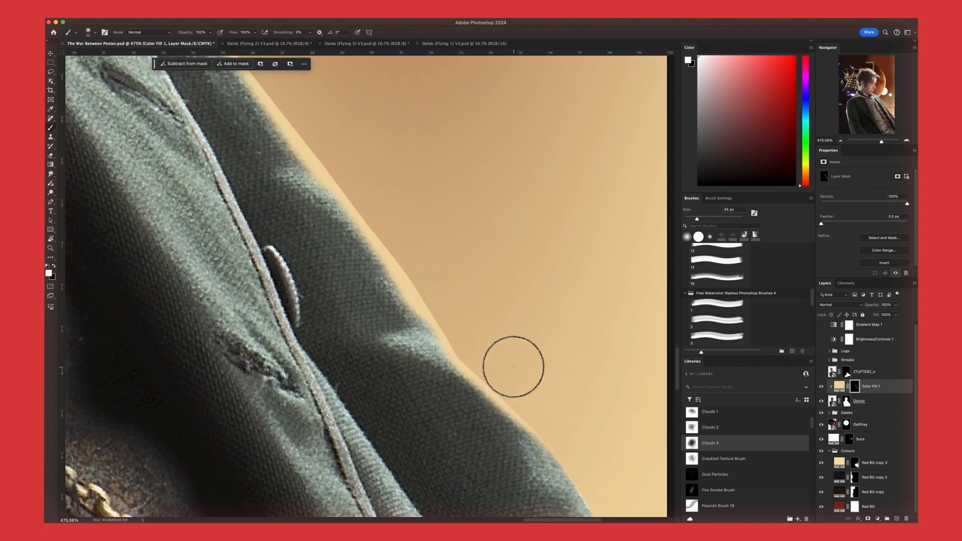
scroll(514, 351, "down", 3)
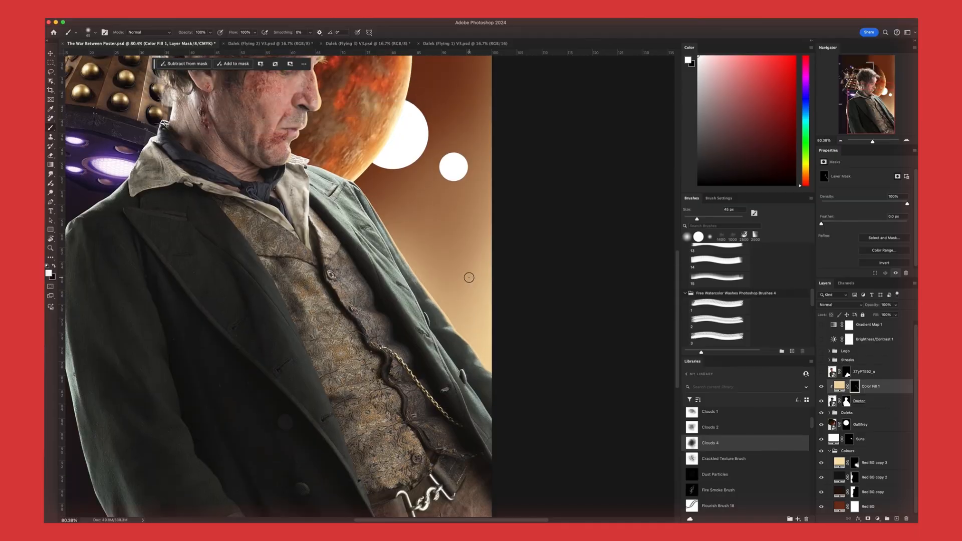
Set the blend mode of Color Fill 1 to Overlay
scroll(483, 352, "up", 3)
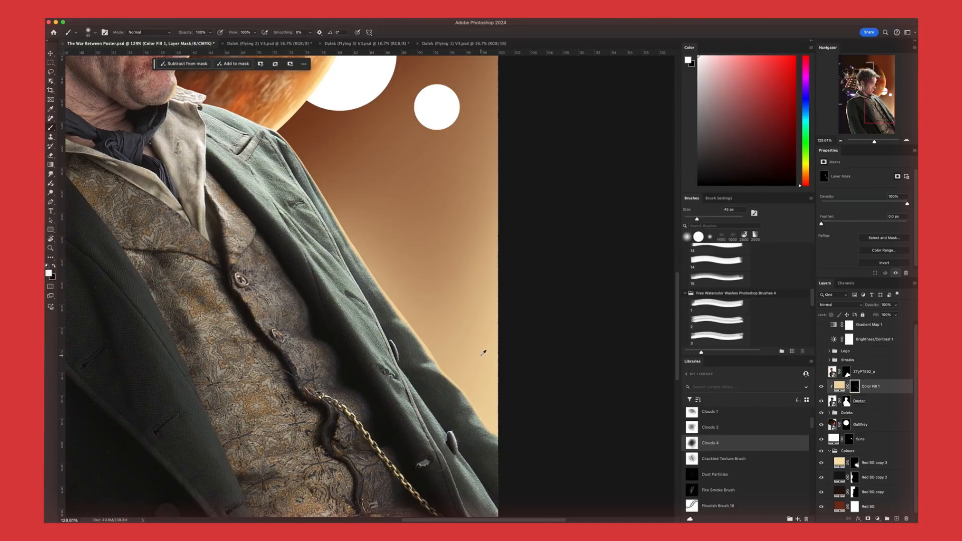
left_click(824, 306)
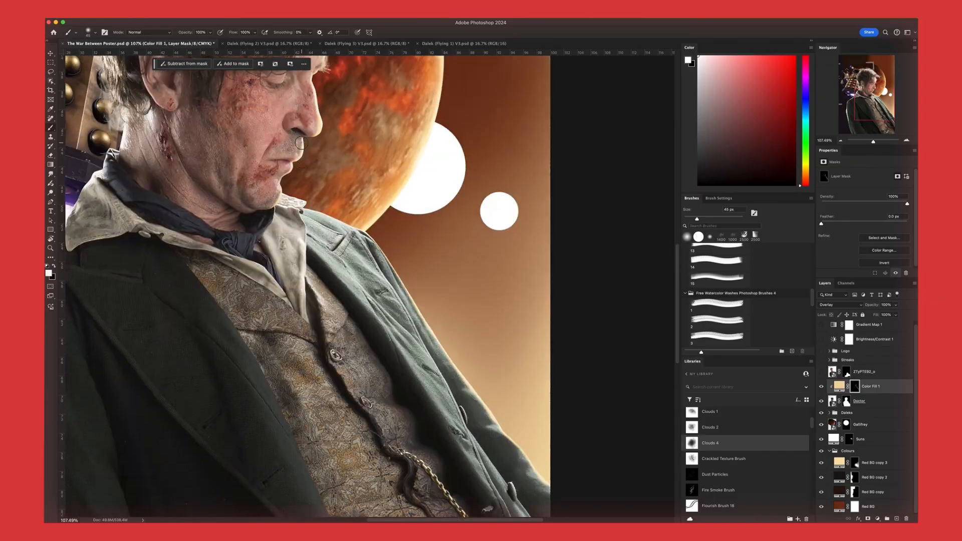
scroll(299, 143, "up", 5)
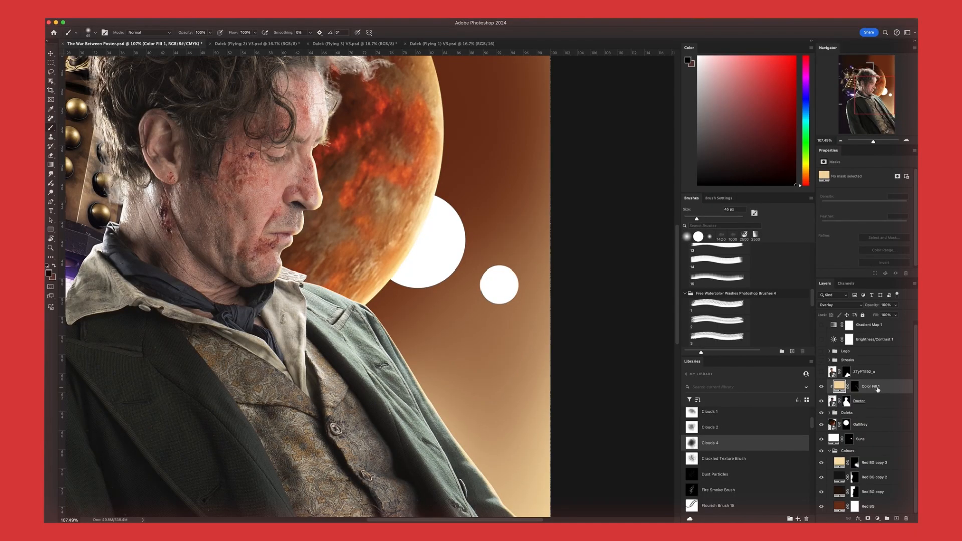
Duplicate Color Fill 1 directly above the Doctor layer as a clipped fill without a mask, and set its blend mode to Normal
left_click_drag(878, 388, 858, 401)
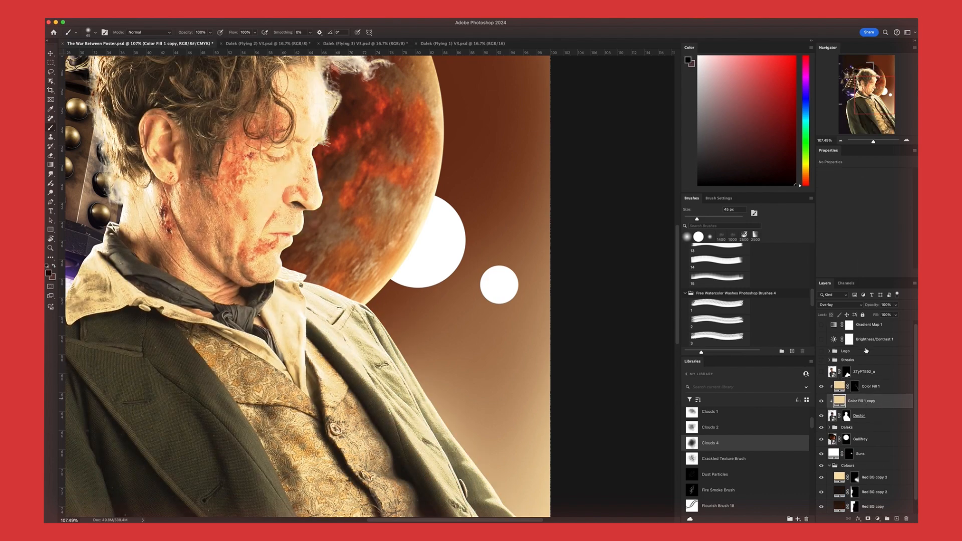
left_click(837, 304)
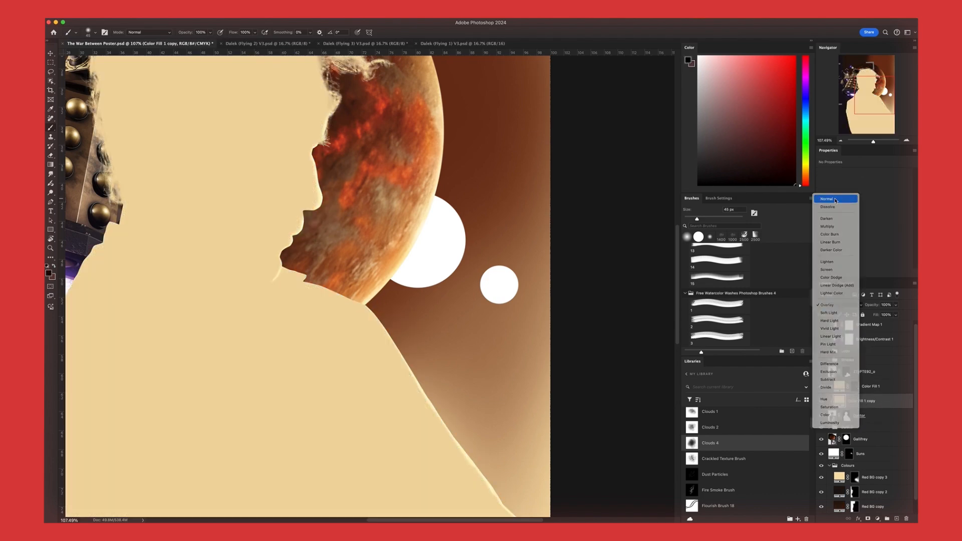
left_click(831, 198)
Open the blending options of Color Fill 1 copy and split the underlying layer's black Blend If slider to bring back the figure's dark tones
right_click(865, 400)
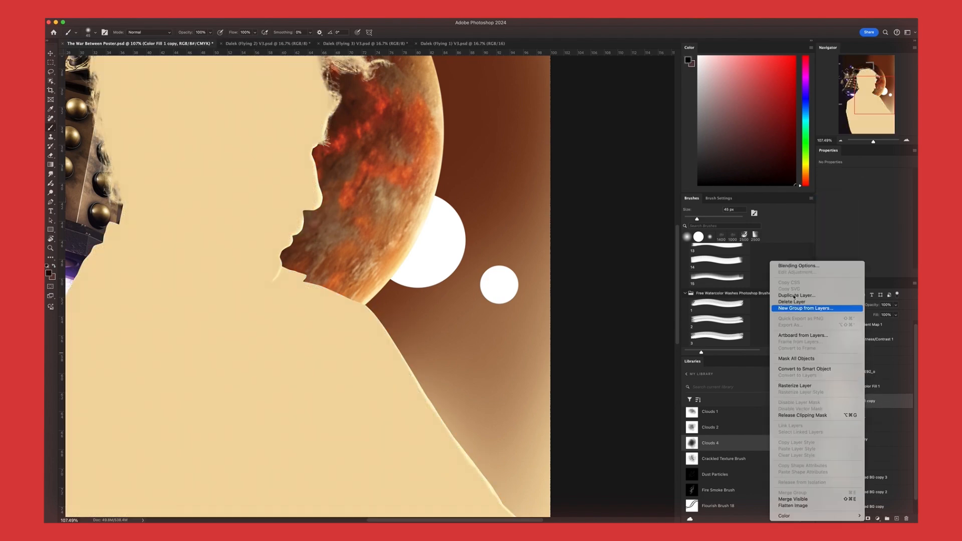
left_click(789, 266)
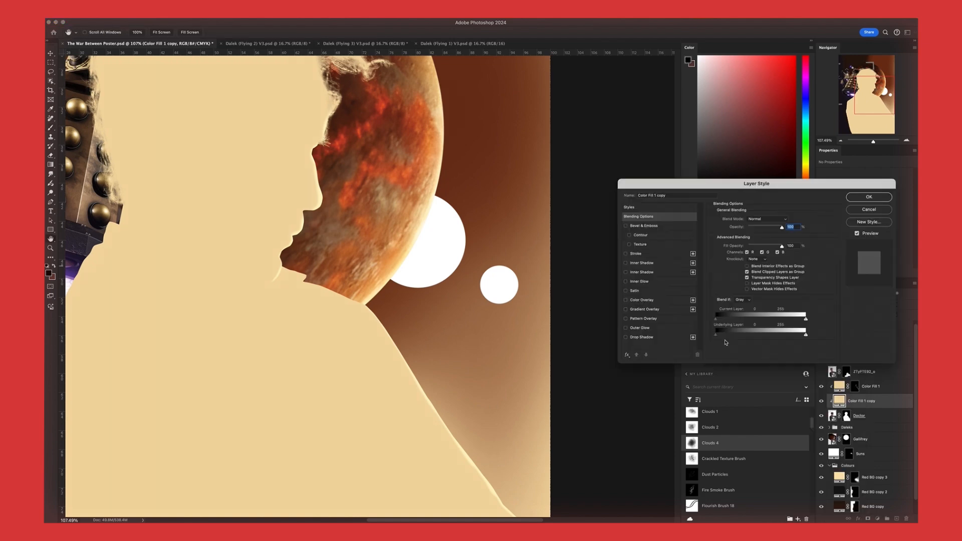
left_click_drag(723, 337, 776, 337)
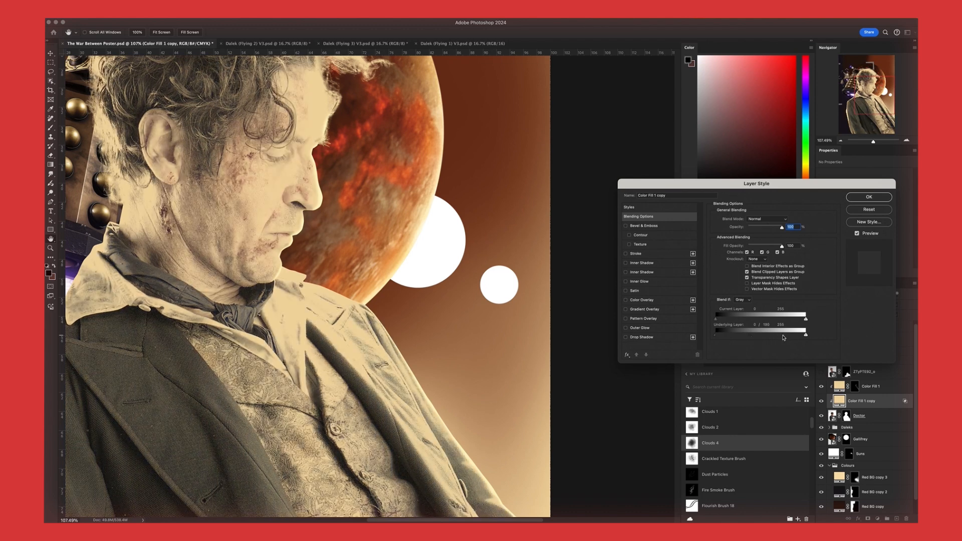
scroll(180, 404, "left", 5)
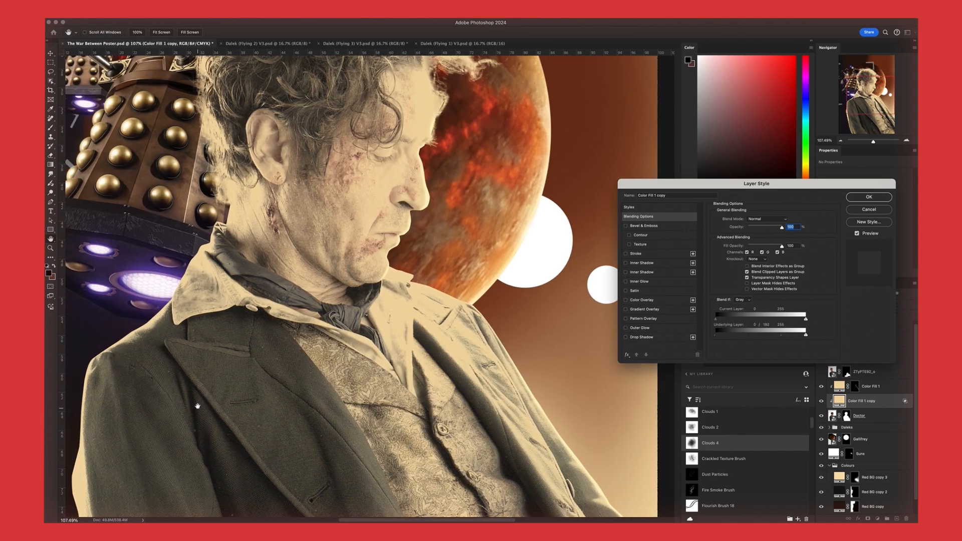
scroll(224, 426, "up", 5)
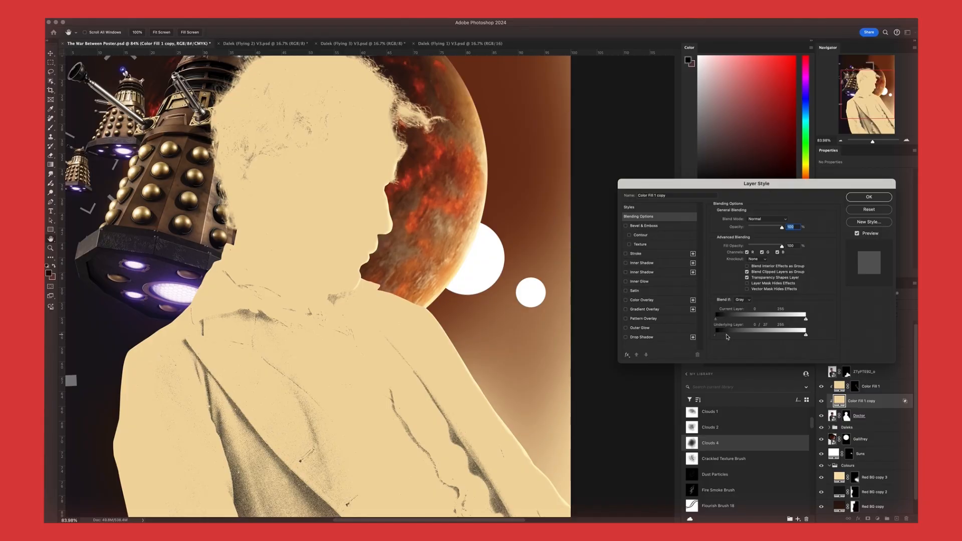
Set the underlying layer's black Blend If range to 31 / 250 and apply the layer style
left_click_drag(727, 337, 798, 338)
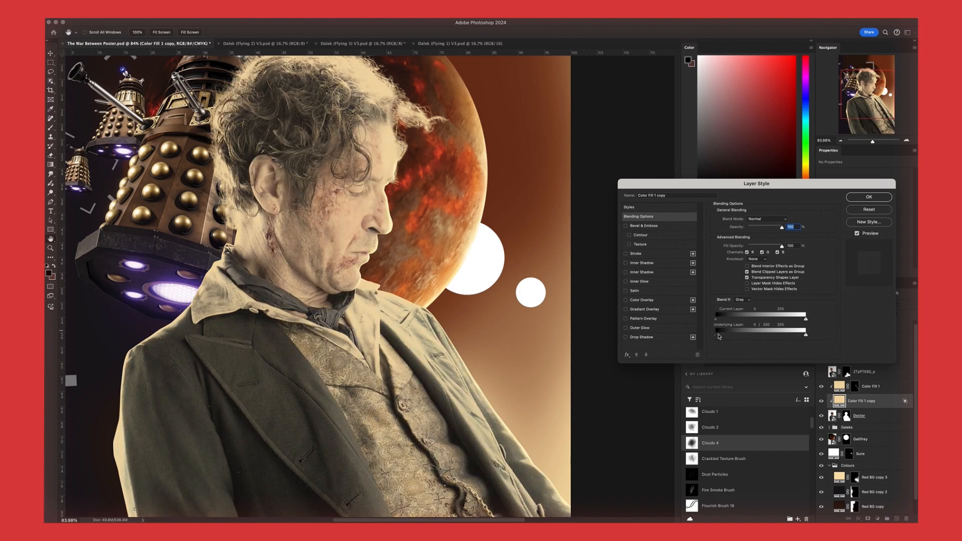
left_click_drag(719, 336, 726, 337)
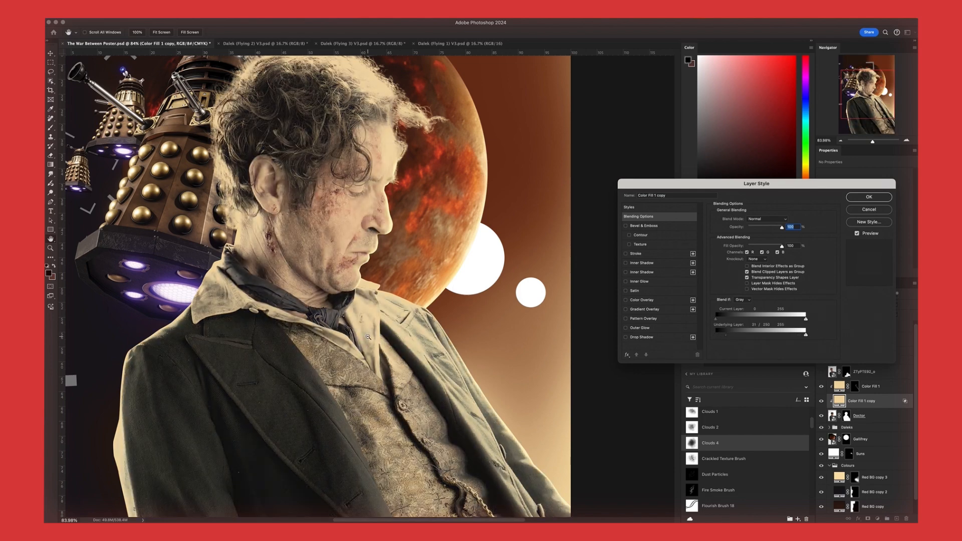
scroll(368, 336, "down", 10)
scroll(368, 337, "up", 6)
scroll(392, 241, "up", 10)
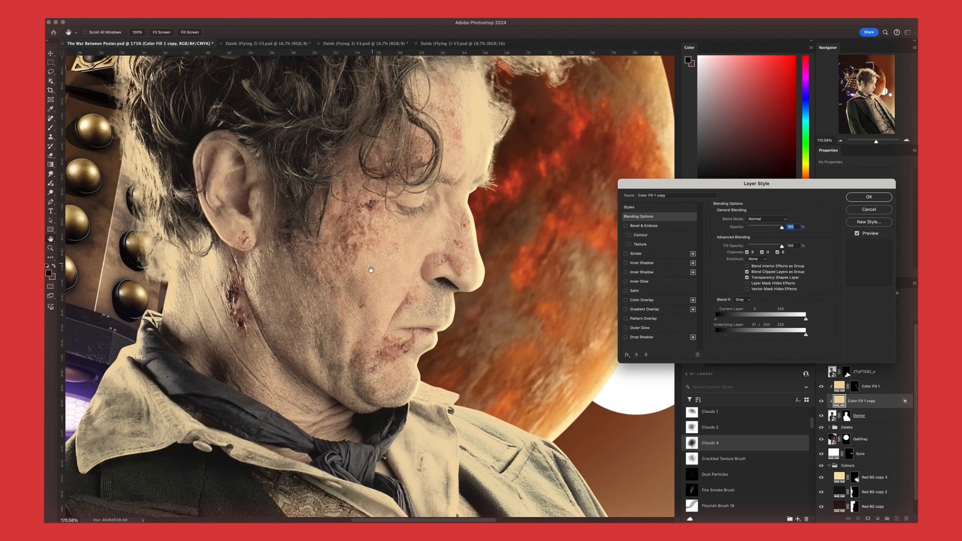
left_click_drag(387, 246, 367, 277)
left_click_drag(405, 221, 385, 251)
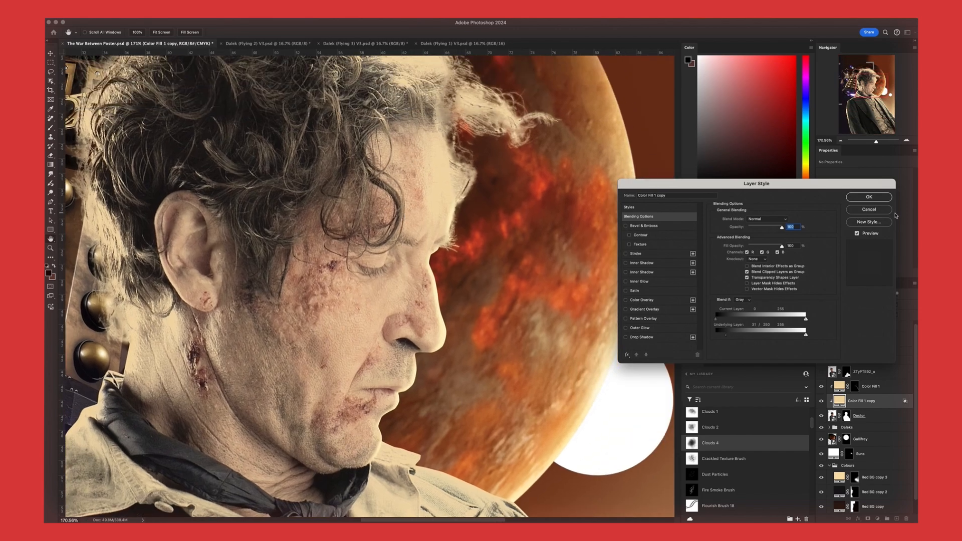
key("Return")
Add a black layer mask to Color Fill 1 copy and enlarge the white brush to 250 px
key("b")
left_click(866, 519)
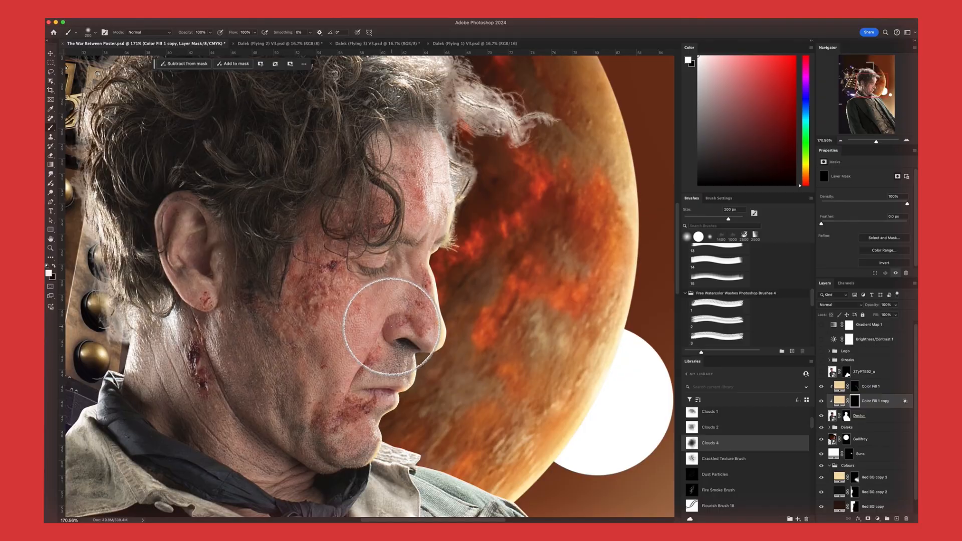
key("]")
Try painting the blended cream light over the nose and upper lip on the mask, and undo the stroke
left_click_drag(397, 321, 389, 347)
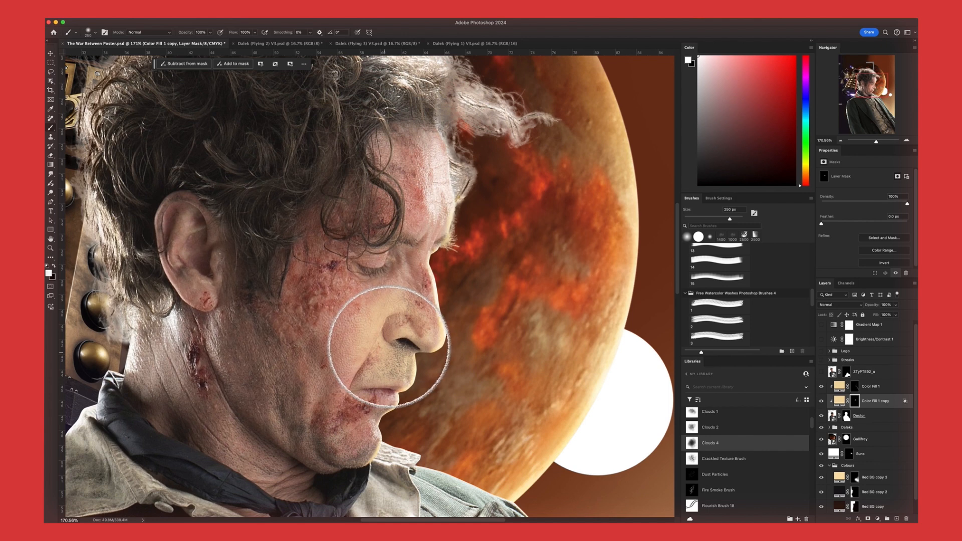
key("super+z")
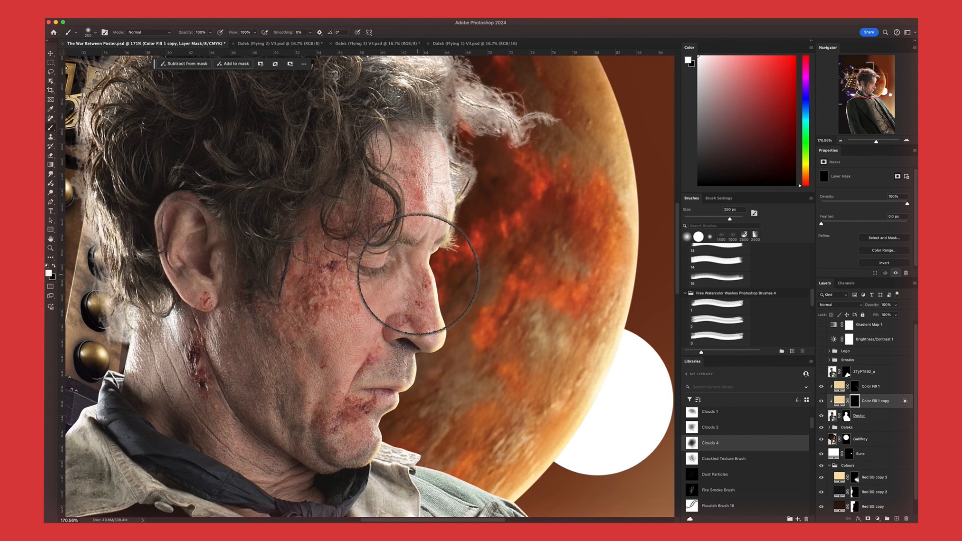
Set Color Fill 1 copy's blend mode to Overlay and paint its cream light on the mask along the figure's face, hair and coat
key("]")
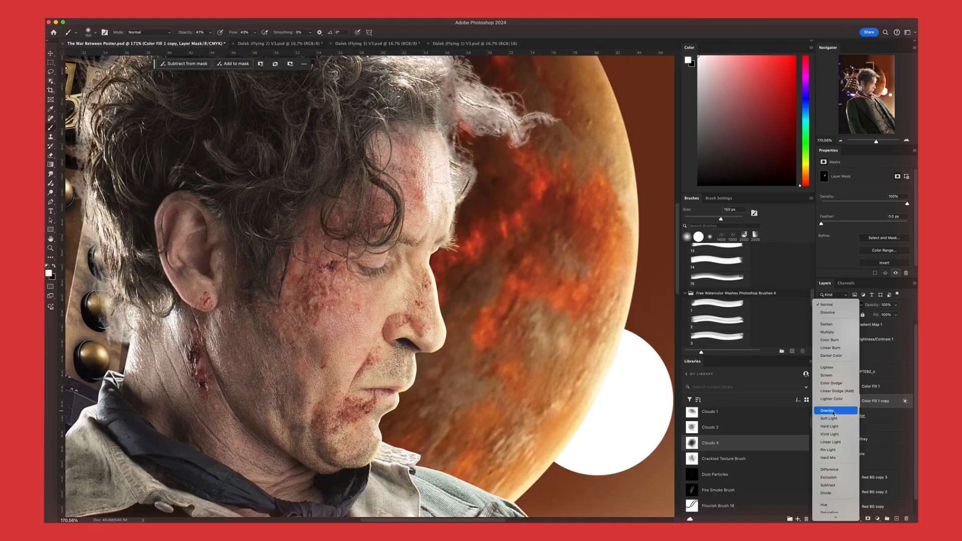
left_click(833, 410)
scroll(440, 159, "up", 5)
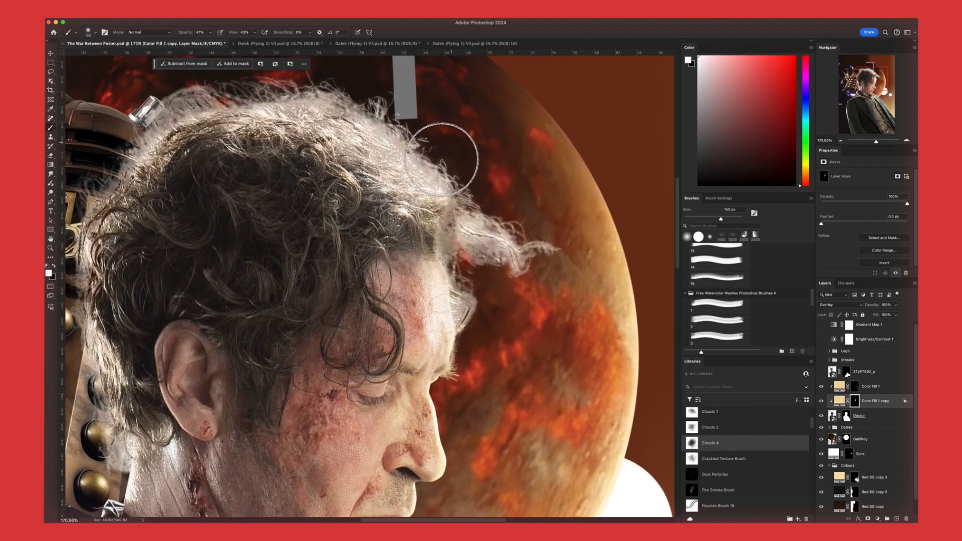
scroll(438, 207, "right", 2)
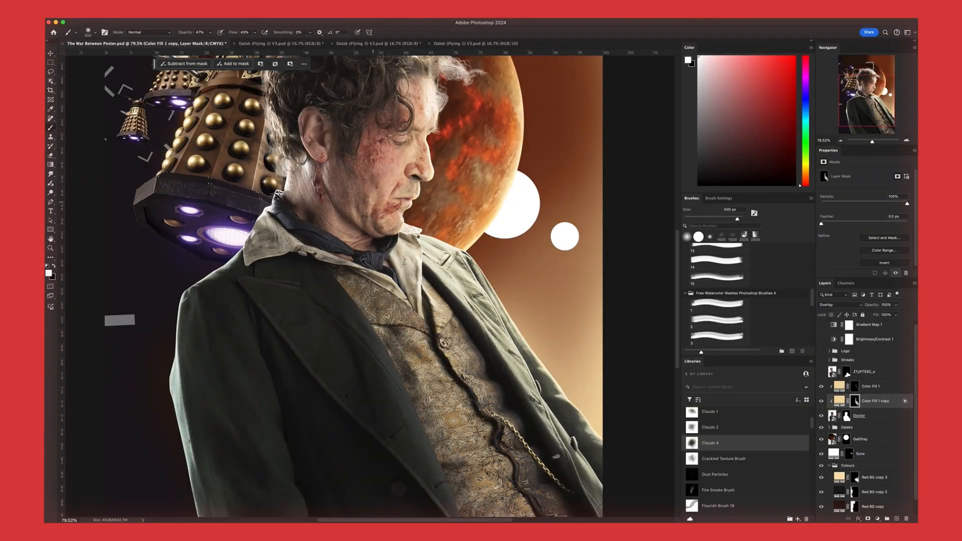
scroll(392, 166, "up", 5)
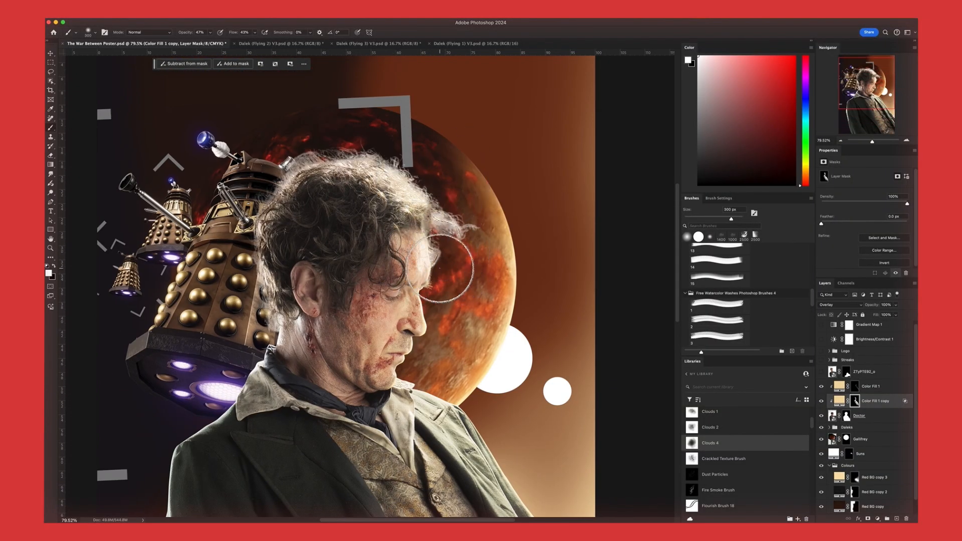
scroll(439, 267, "down", 2)
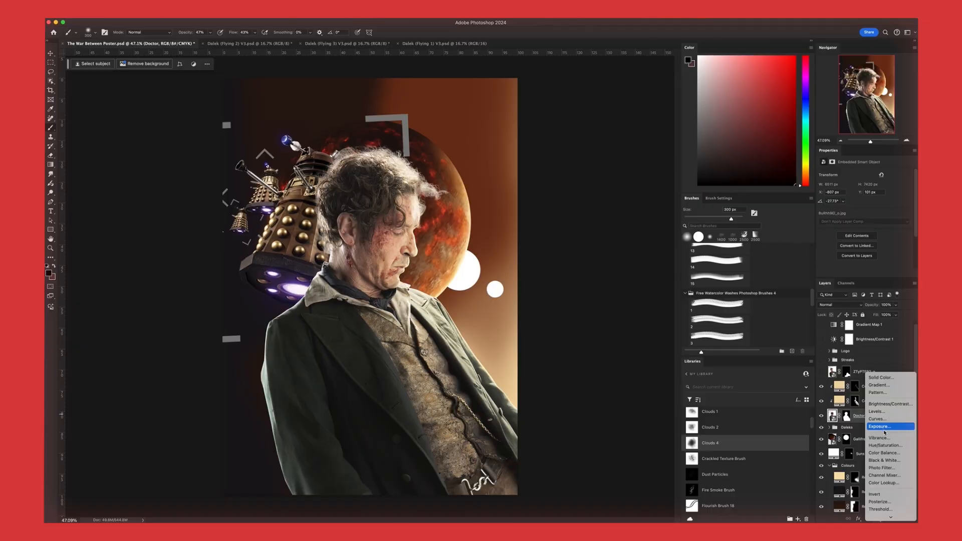
Add an Exposure adjustment clipped to the Doctor layer, set its exposure to -4.40 and invert its mask
left_click(884, 430)
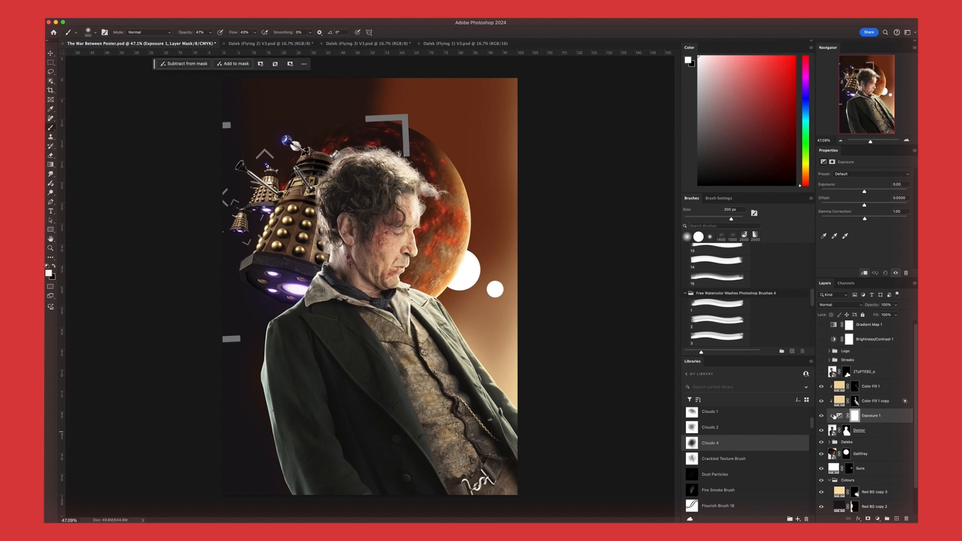
left_click_drag(868, 194, 835, 192)
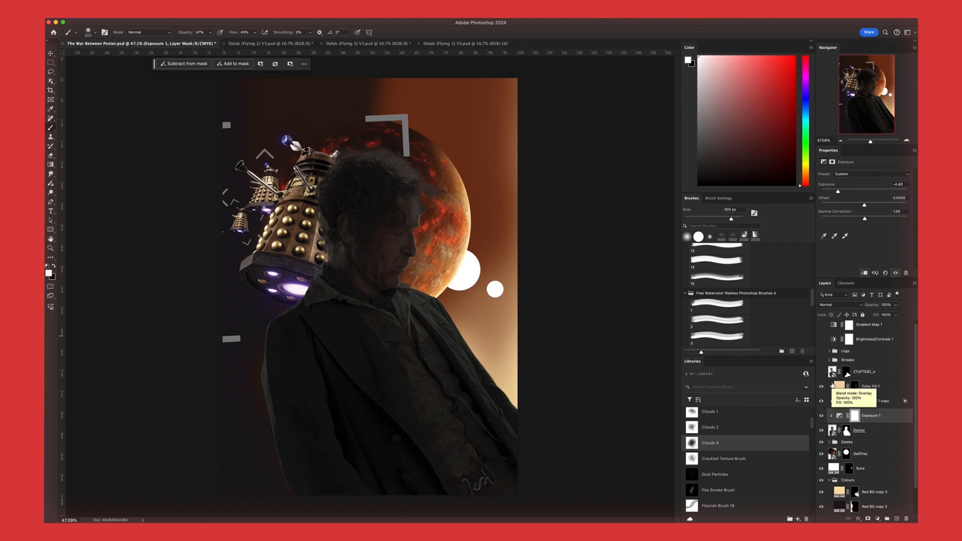
key("super+i")
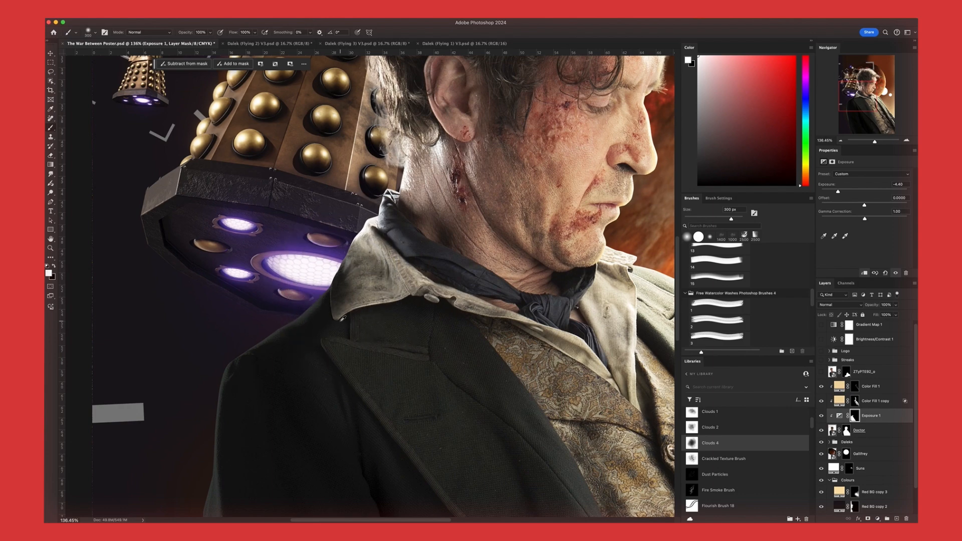
Paint the Exposure 1 shadow on its mask over the figure's back and coat, on the side facing away from the suns
scroll(343, 317, "down", 3)
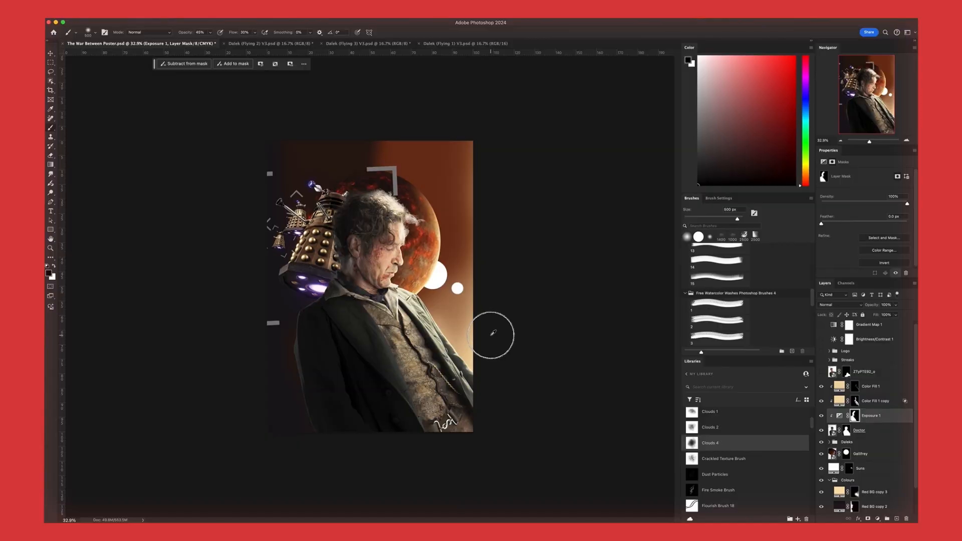
scroll(491, 335, "up", 5)
scroll(491, 335, "down", 3)
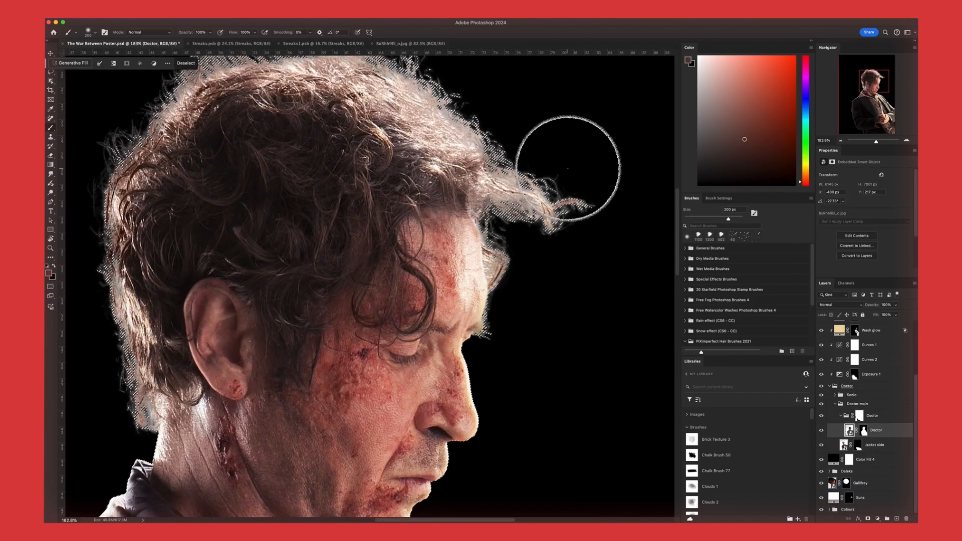
Refine the Doctor group's mask around the wispy hair sticking out above the forehead
left_click_drag(563, 170, 596, 178)
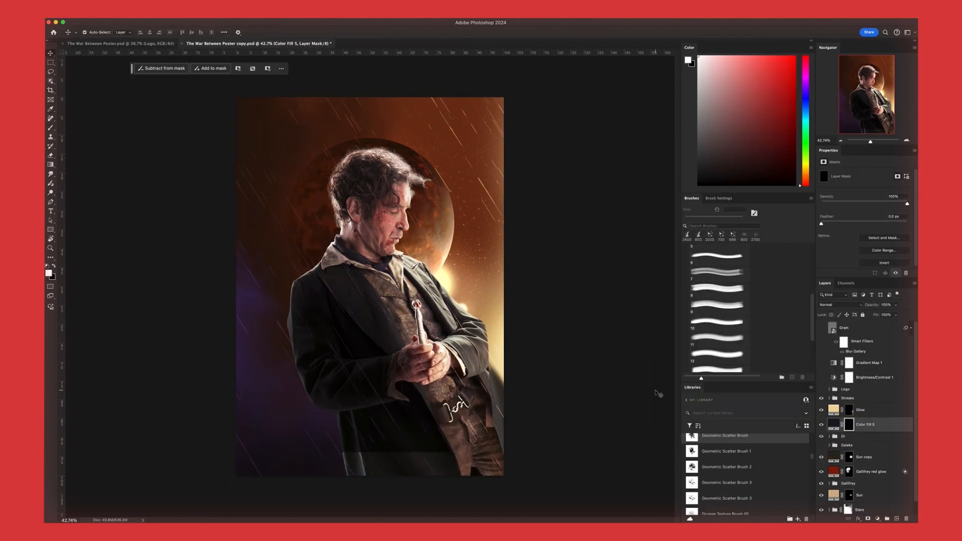
Free-transform the selected poster artwork by its lower corner
key("ctrl+t")
mouse_move(508, 480)
left_mouse_down()
mouse_move(551, 348)
mouse_move(563, 429)
left_mouse_up()
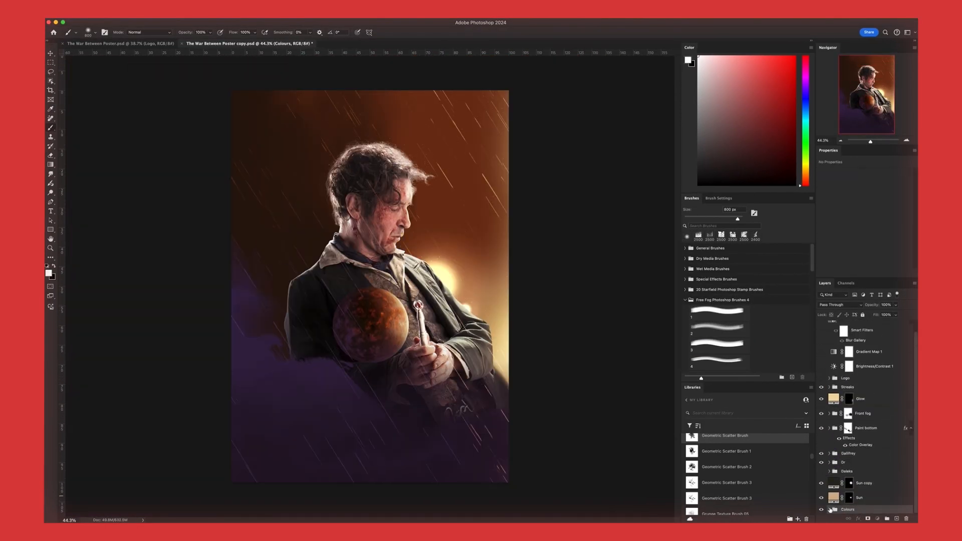
Pick a bright blue (R 17, G 21, B 255) for the Dalek eye fill behind the figure's head
scroll(869, 430, "up", 1)
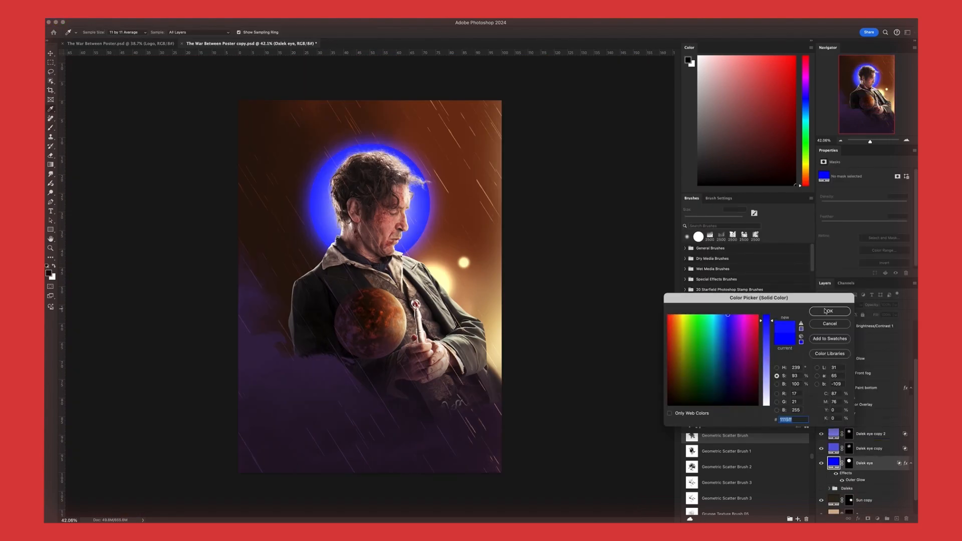
left_click(776, 367)
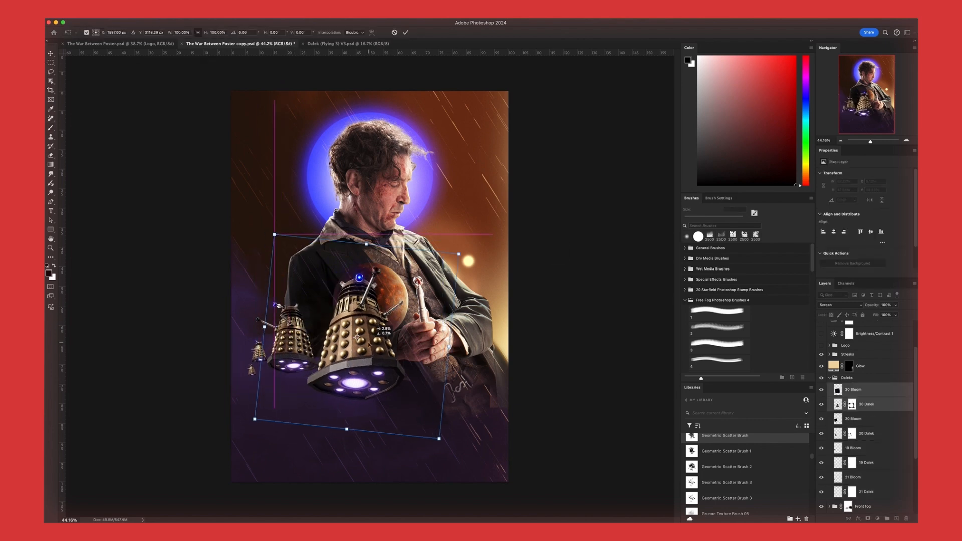
Reposition the largest Dalek with its bloom in front of the figure's torso, and hide the Purple group in Colours
left_click_drag(322, 365, 358, 362)
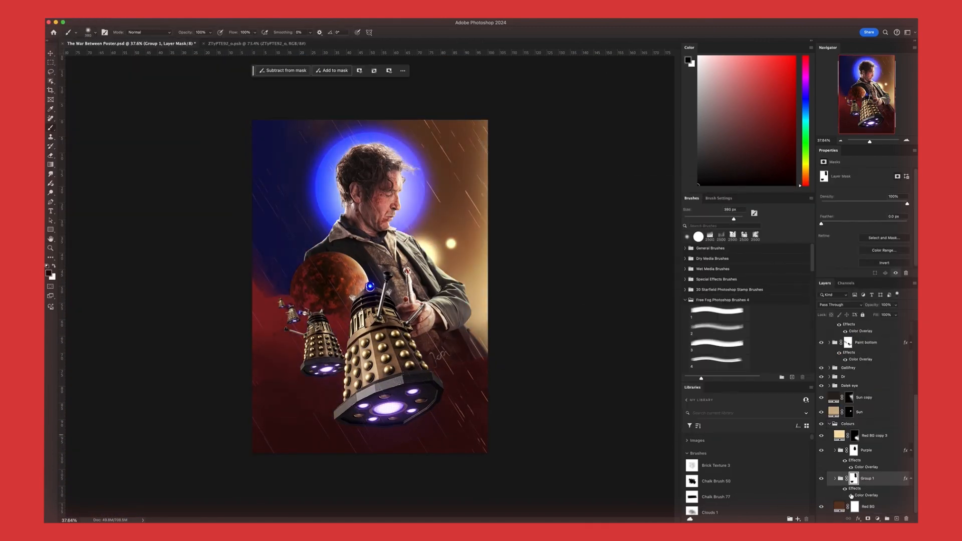
left_click(822, 450)
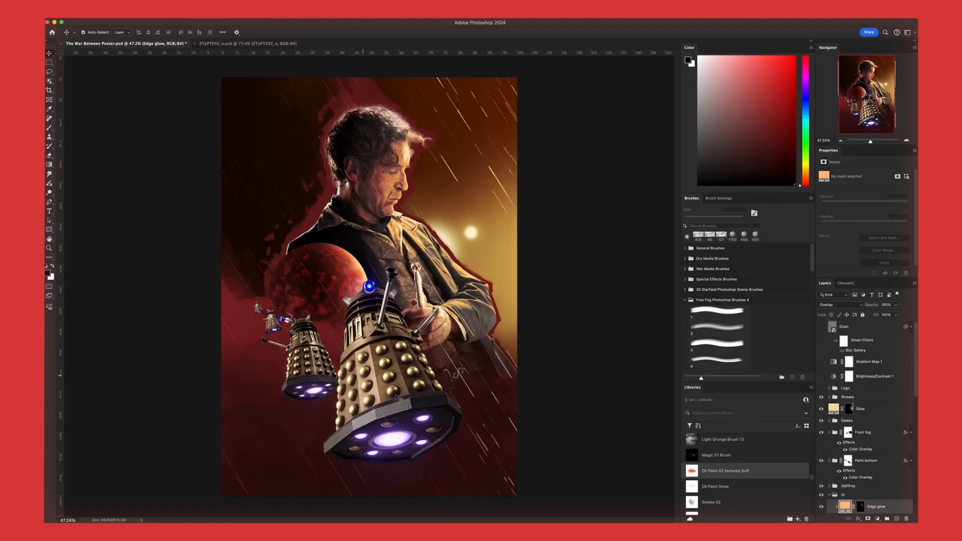
Examine the Daleks, the glowing eye, the planet and the edges of the figure's coat up close across the poster
scroll(245, 308, "up", 10)
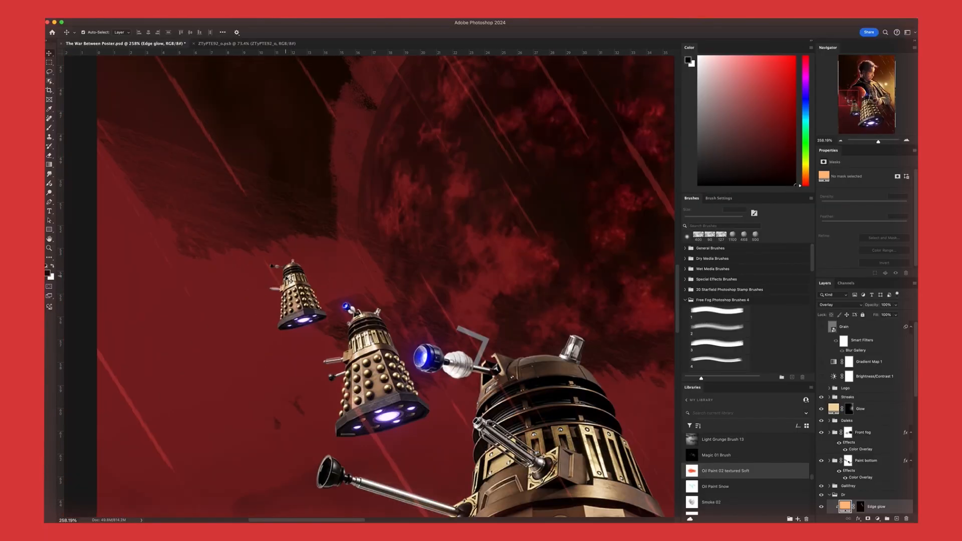
scroll(327, 319, "down", 3)
scroll(517, 299, "down", 5)
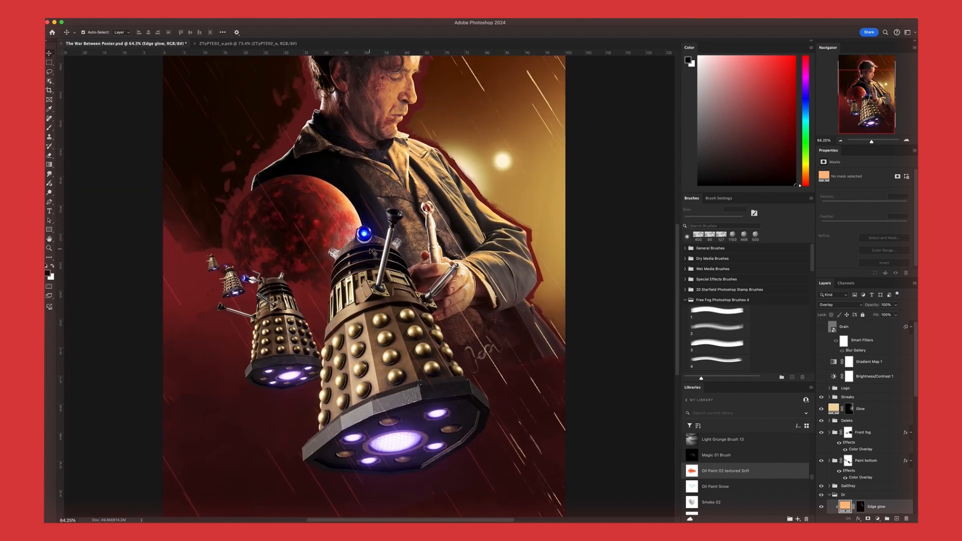
scroll(364, 227, "up", 8)
scroll(379, 268, "up", 4)
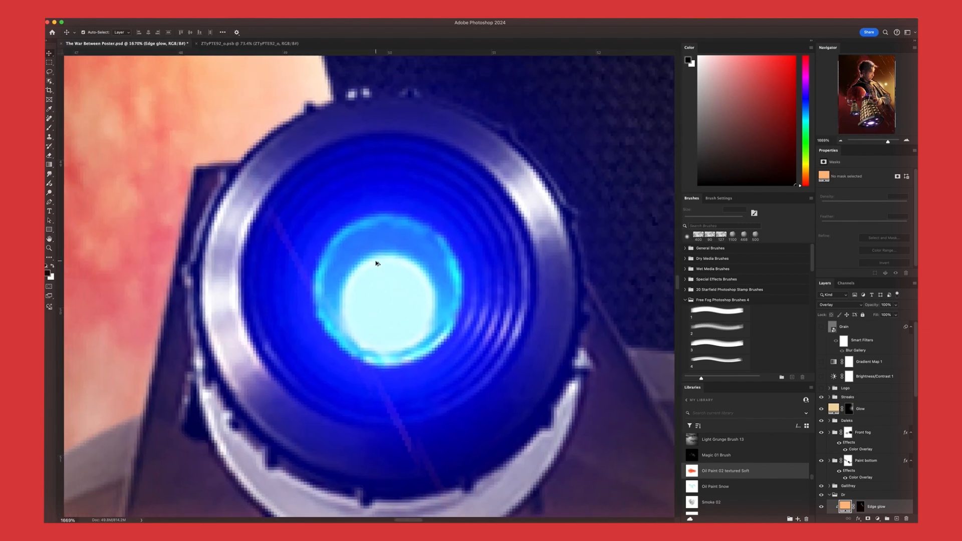
scroll(377, 263, "down", 10)
scroll(297, 374, "up", 5)
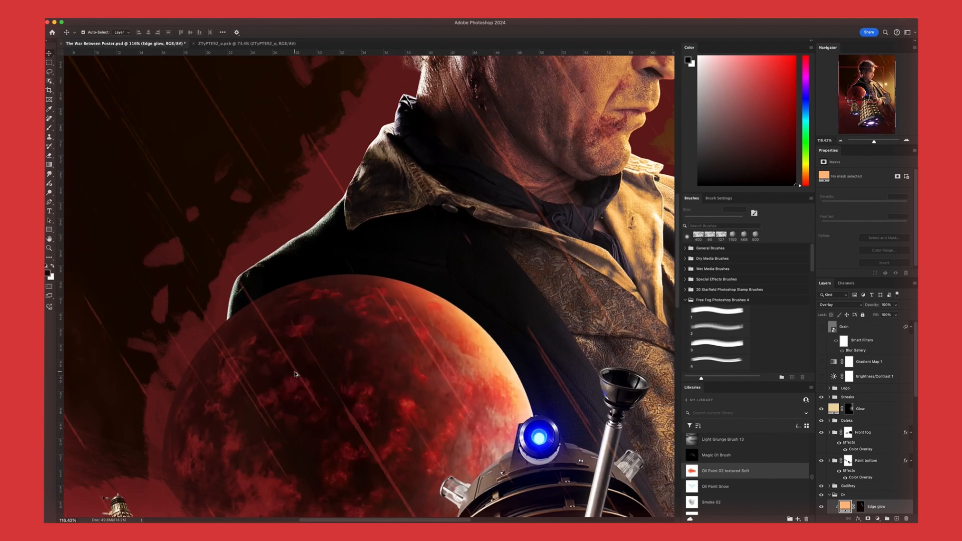
scroll(299, 373, "down", 3)
left_click_drag(303, 404, 380, 269)
left_click_drag(470, 211, 98, 253)
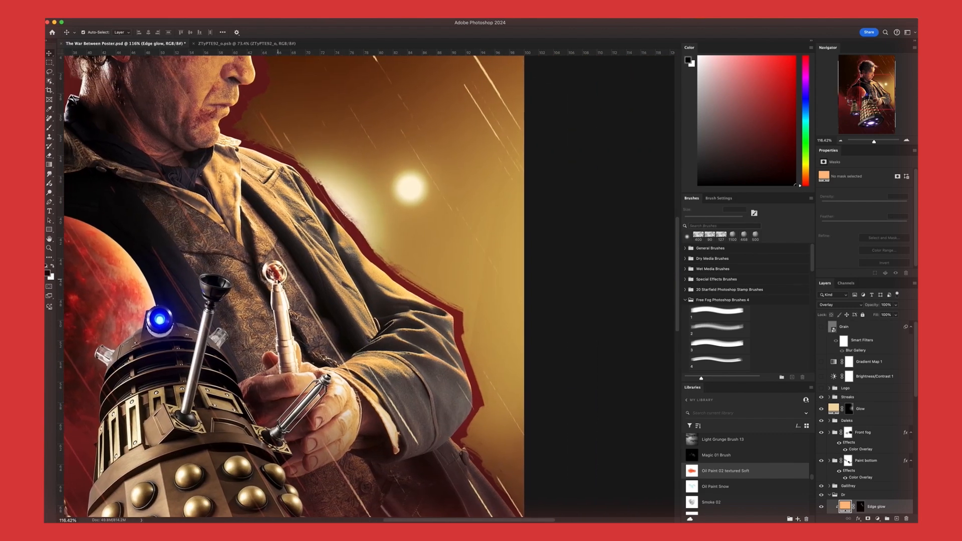
left_click_drag(98, 300, 618, 303)
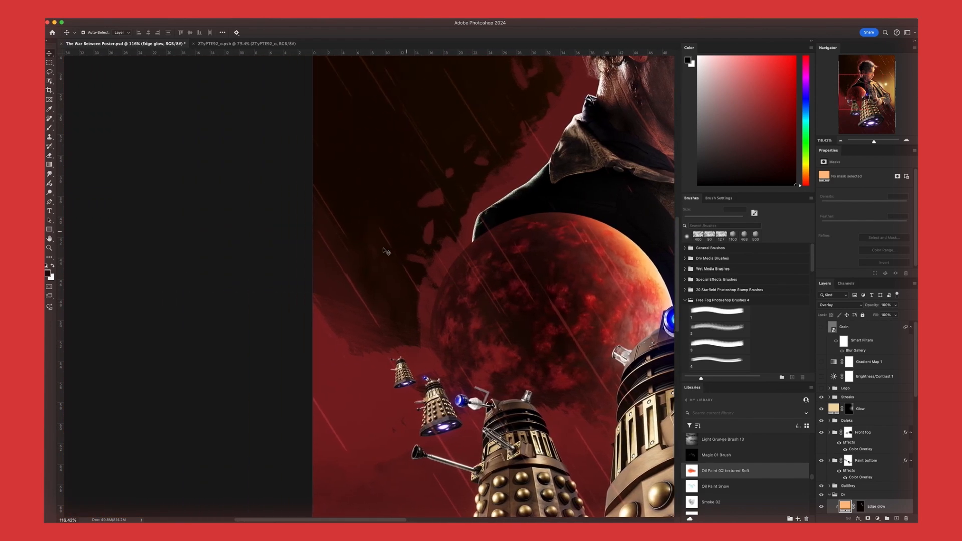
left_click_drag(520, 316, 482, 454)
key("super+0")
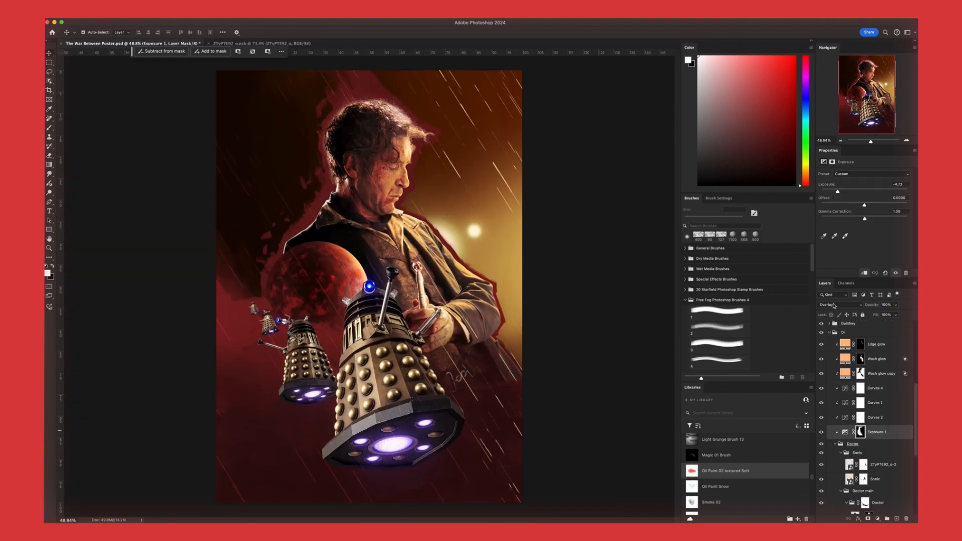
Set the Exposure 1 adjustment's blend mode to Soft Light
left_click(834, 305)
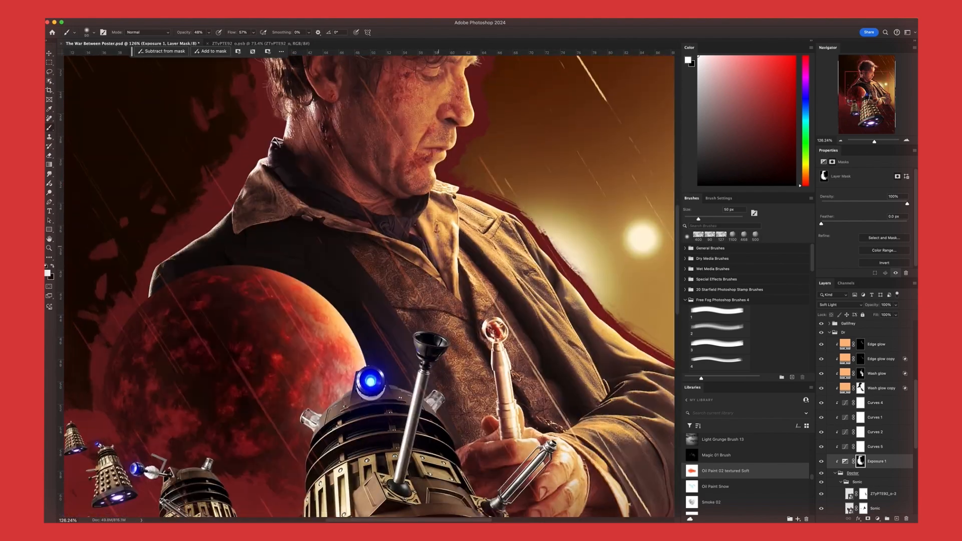
Toggle the visibility of the Sun copy glow layer to check its effect on the whole poster
scroll(437, 237, "down", 10)
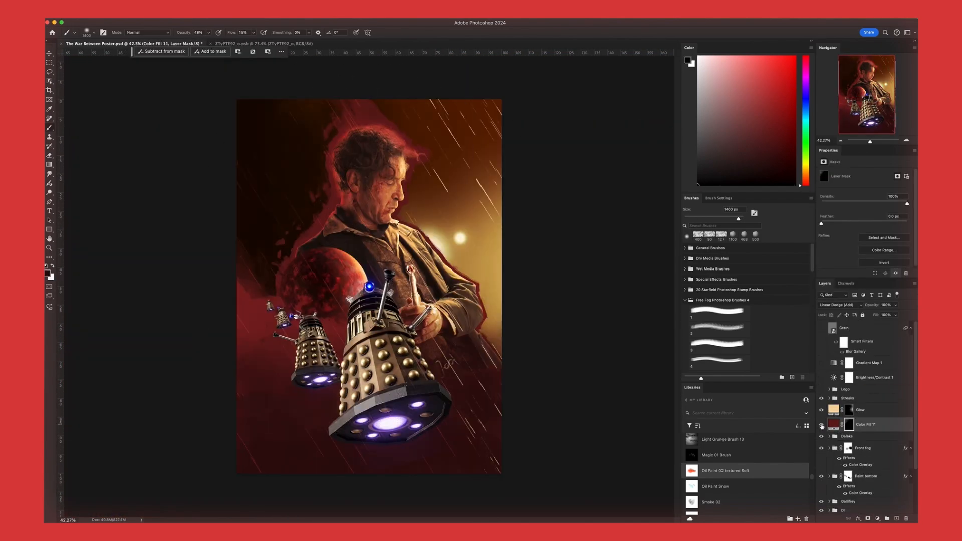
left_click(822, 485)
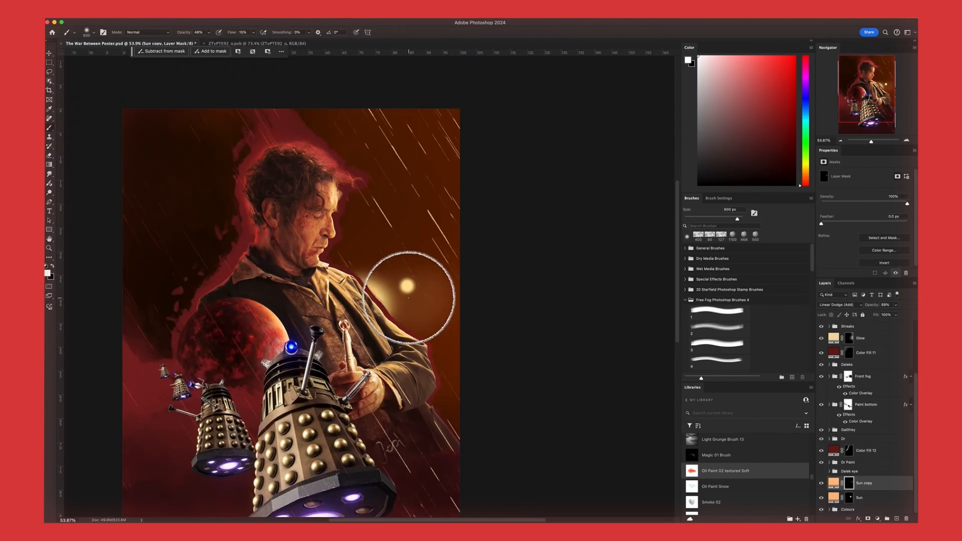